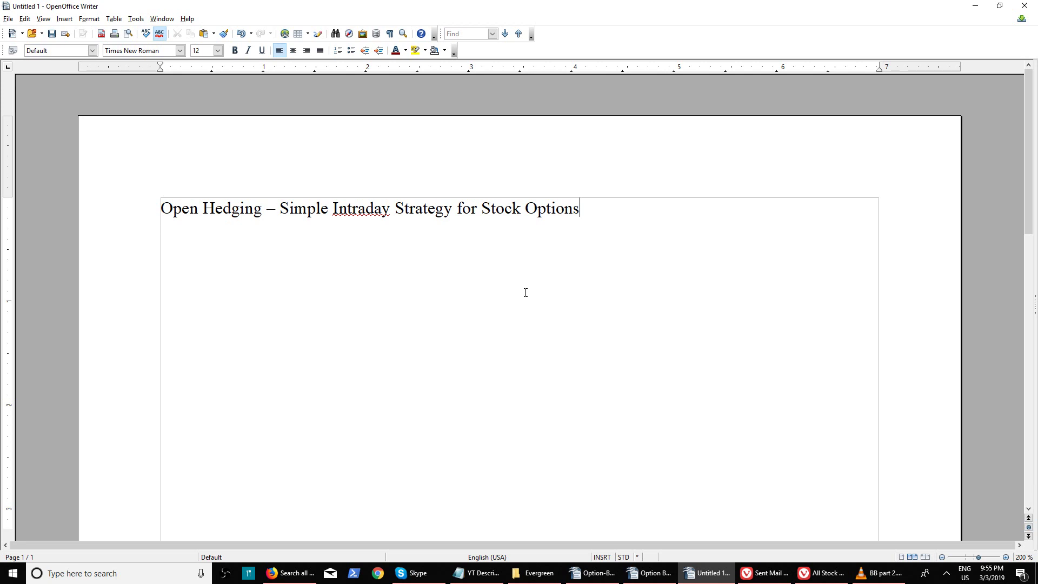
- Start the numbered list with '1. Select a Stock (with options liquidity)' and 'Find the nearest call and put'
key(Return)
text(1. Select a Stock)
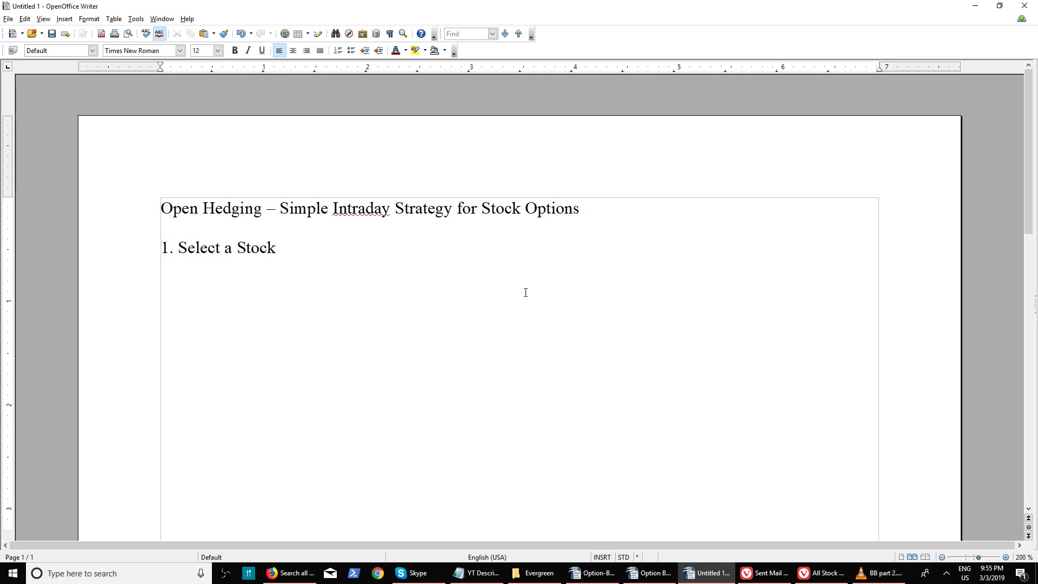
text( (with options liquidi)
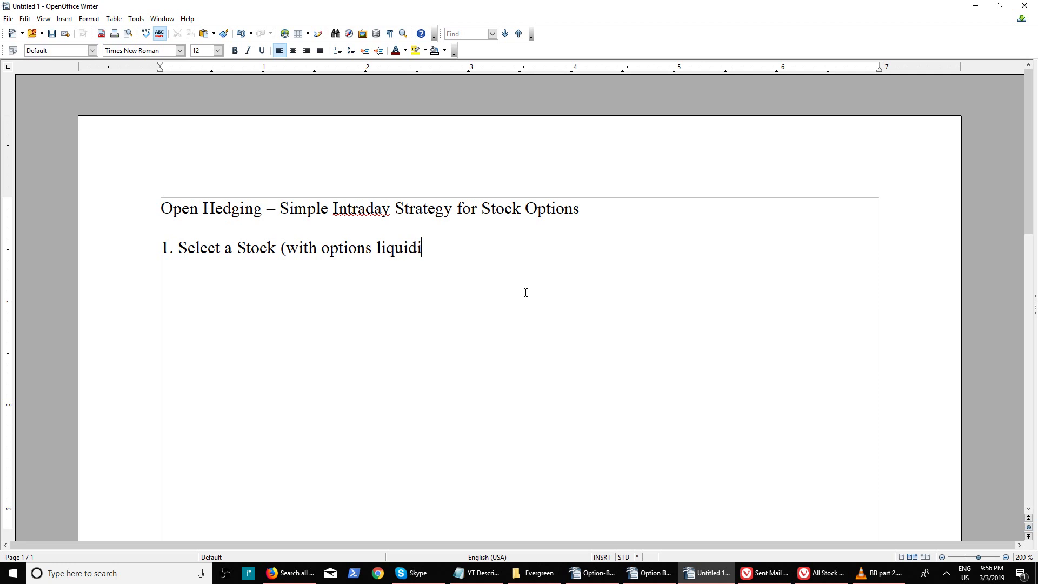
text(ty))
key(Return)
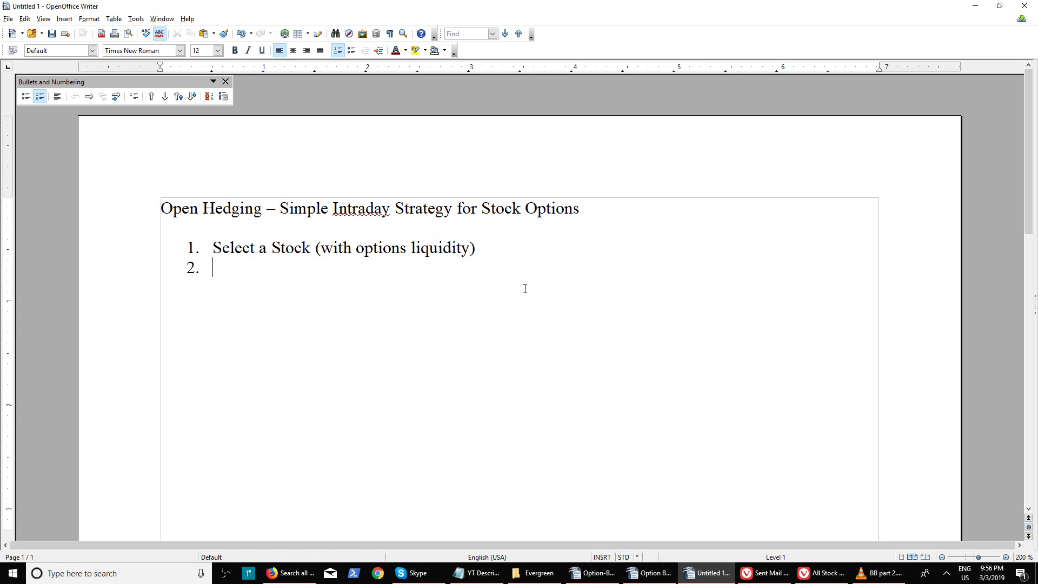
text(Find the neare)
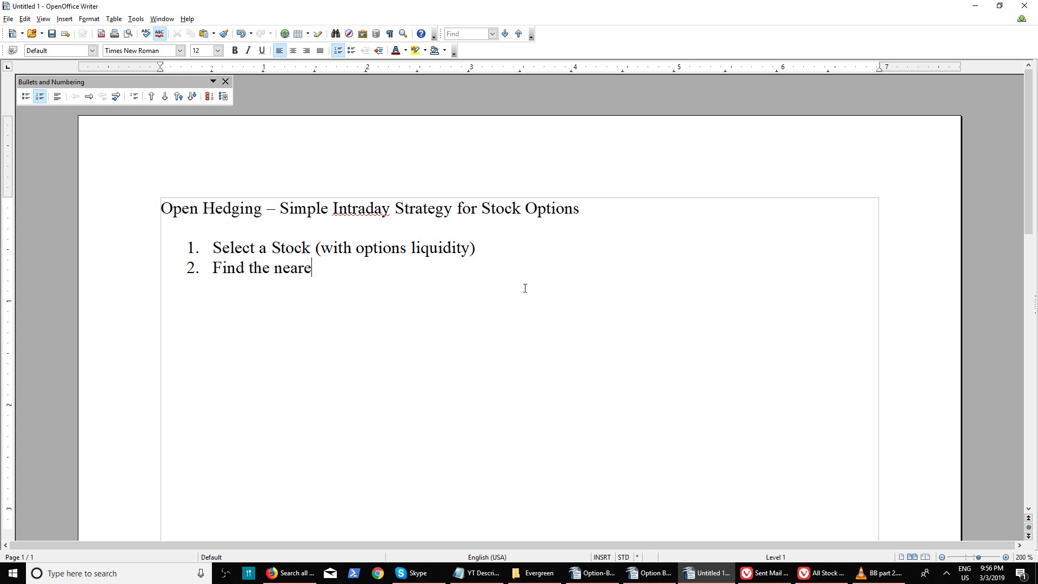
text(st call and )
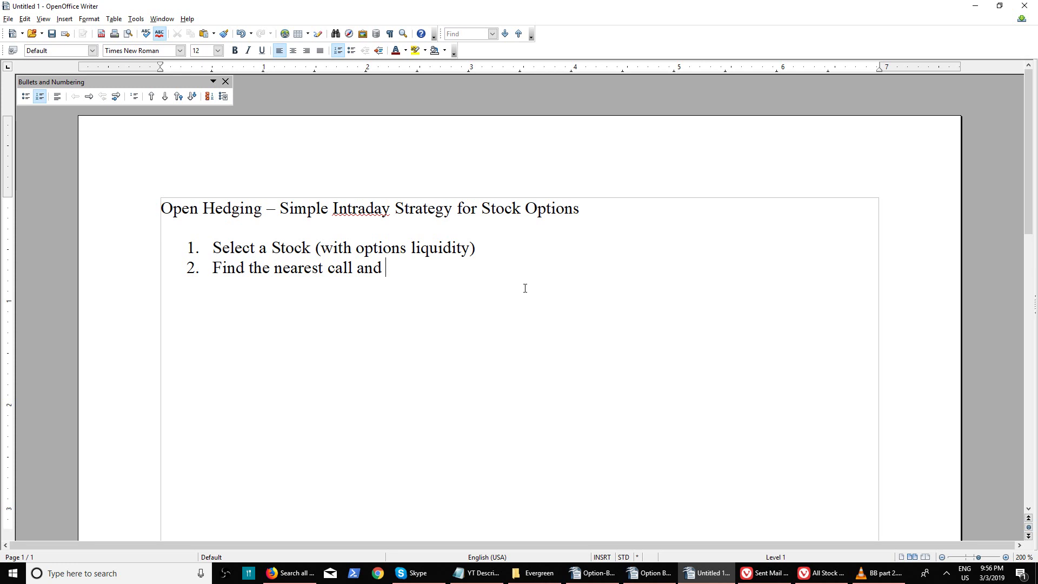
text(put)
- Add step 3 'Buy at day's high (SL Buy order MIS)', fixing the typo
key(Return)
text(Buy at day's high (SL)
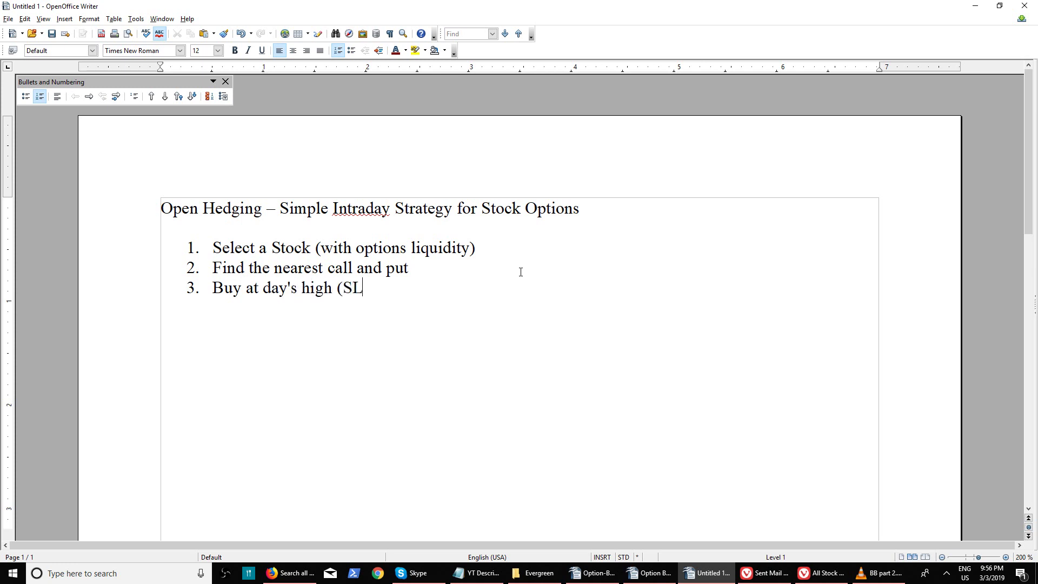
text( Buy order))
key(Left)
text(MIS)
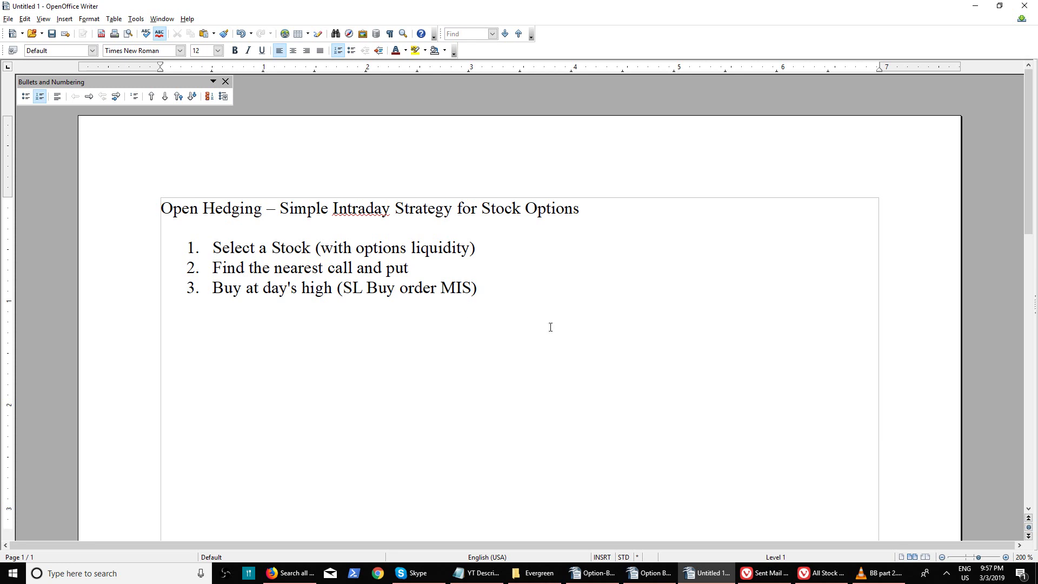
click(820, 574)
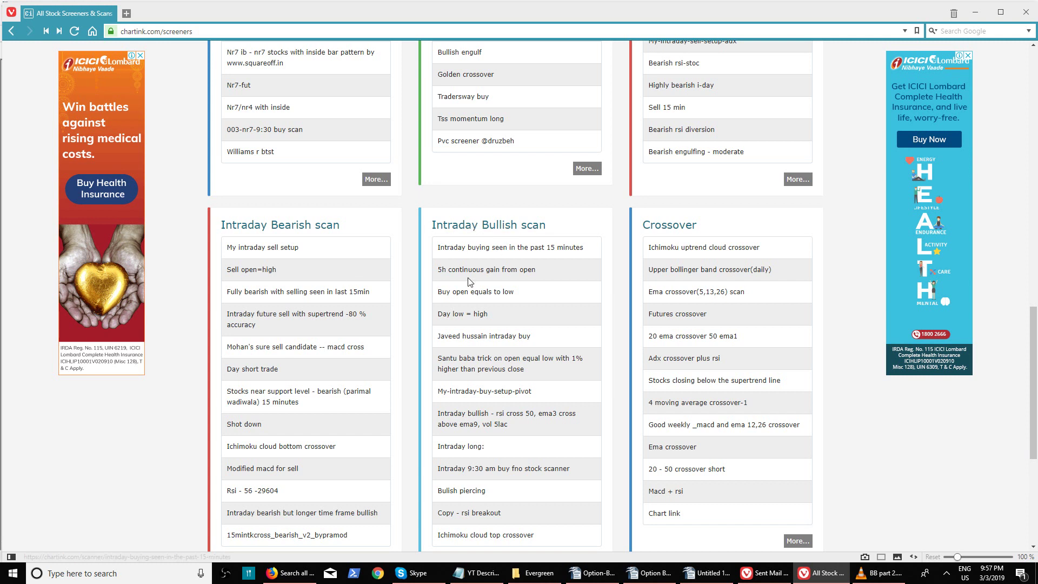
middle_click(508, 248)
click(157, 15)
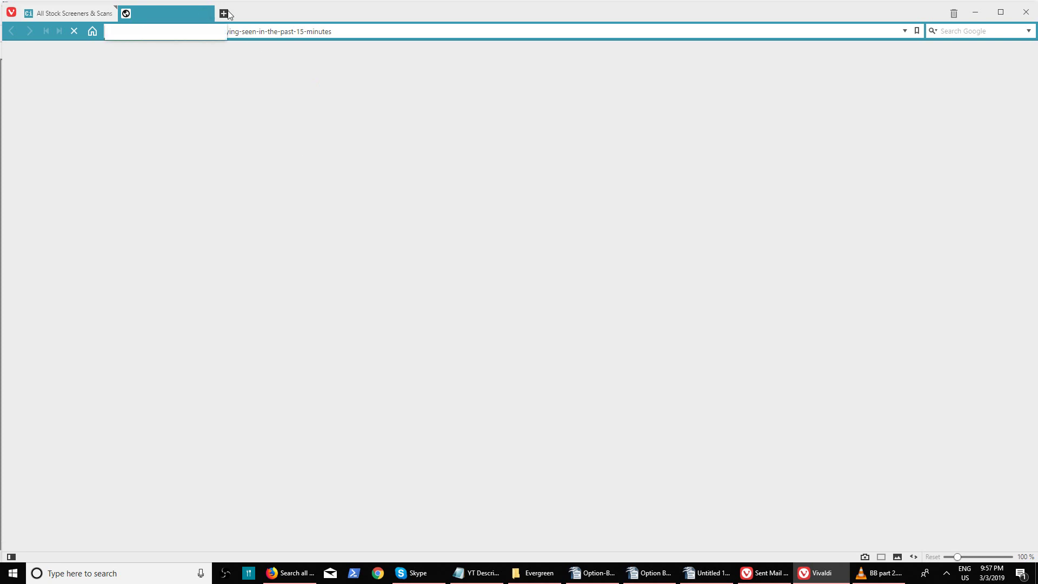
click(206, 13)
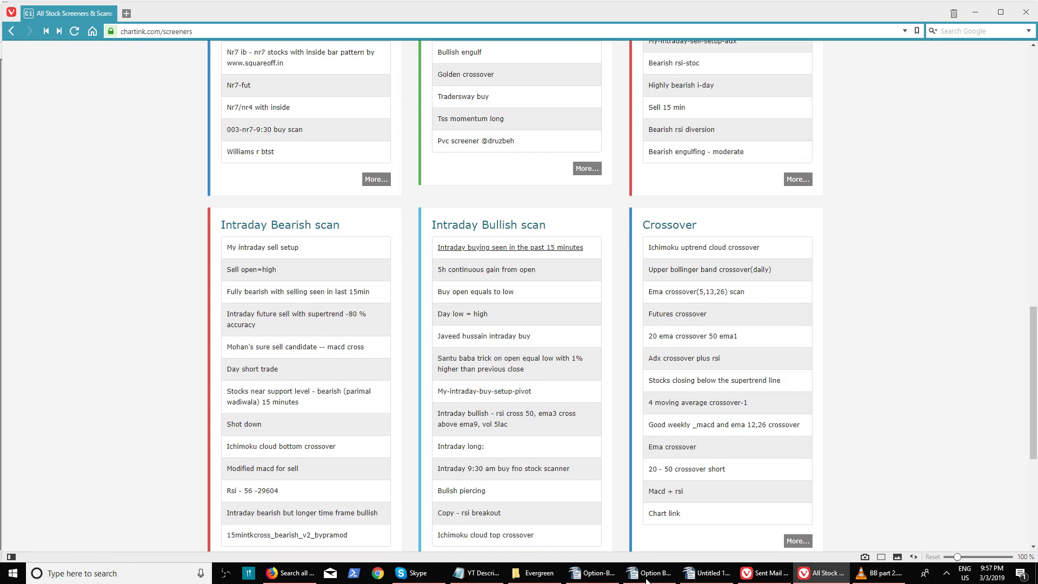
click(708, 576)
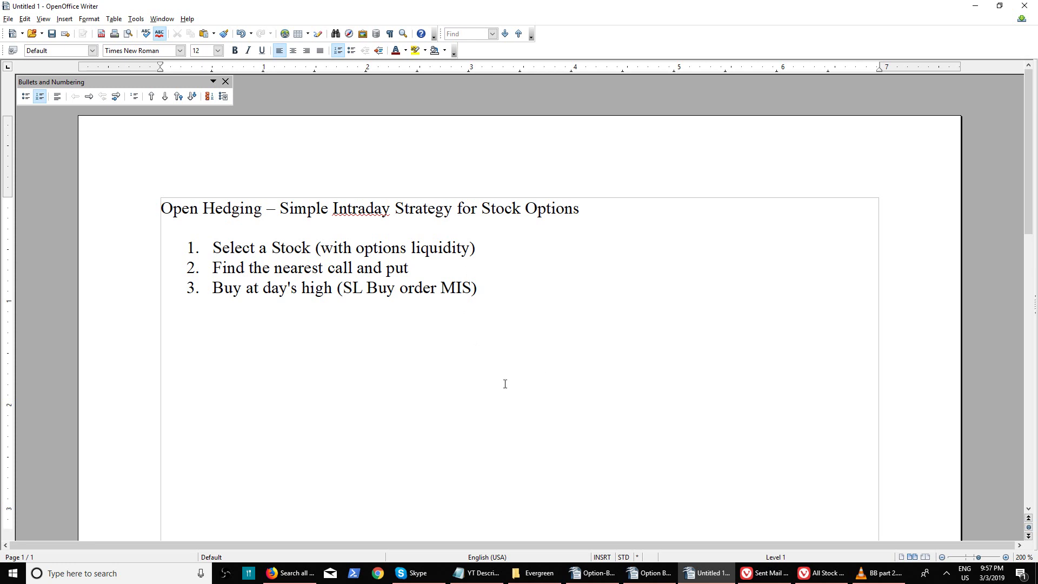
- End the numbered list after step 3 and add the plain line 'Infy: 740 - 760CE and 720PE'
click(339, 378)
click(581, 291)
key(Return)
key(Return)
key(Return)
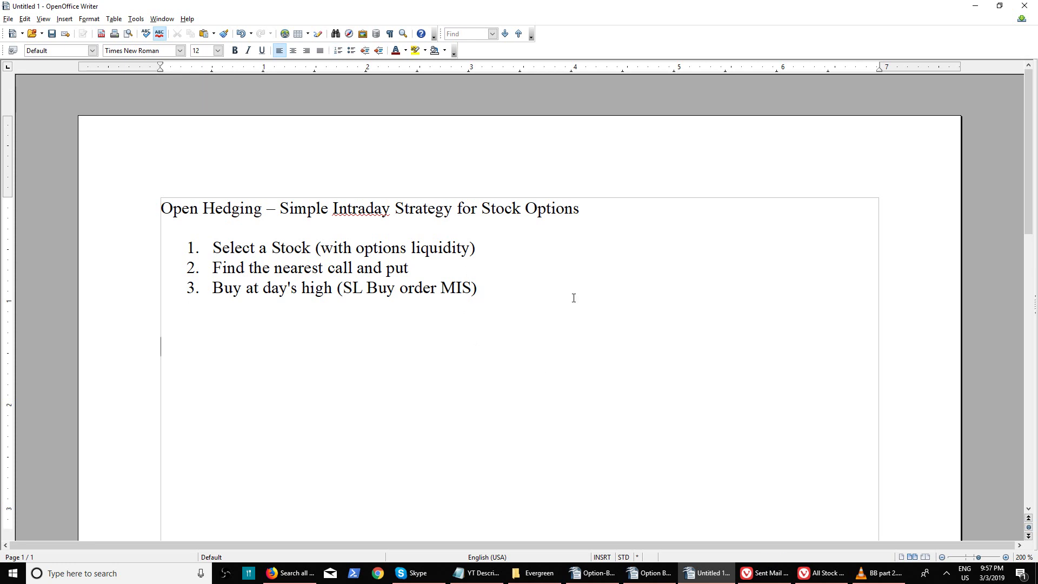
text(Infy: 740)
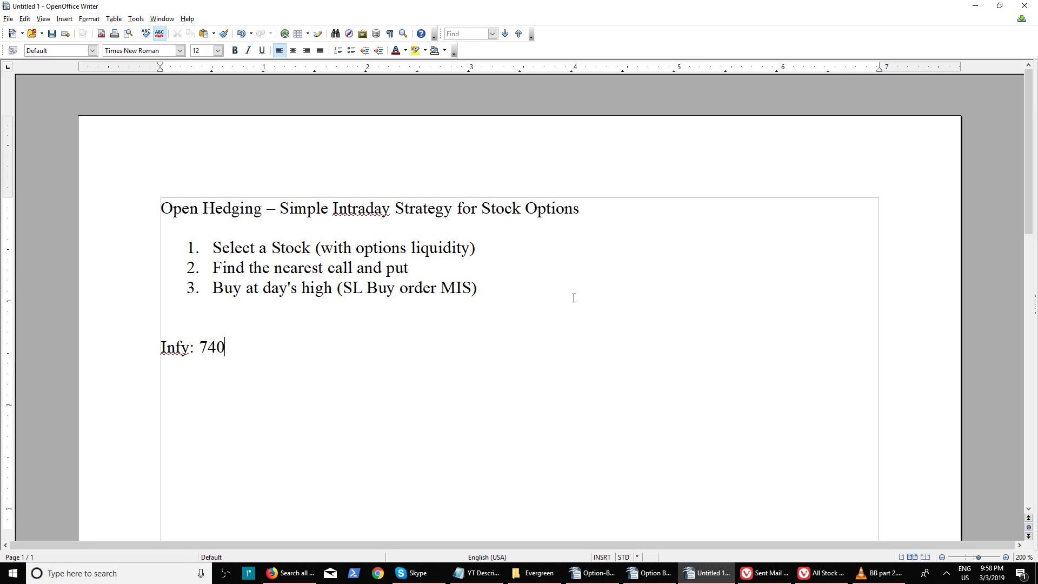
text(- )
text(760CE and )
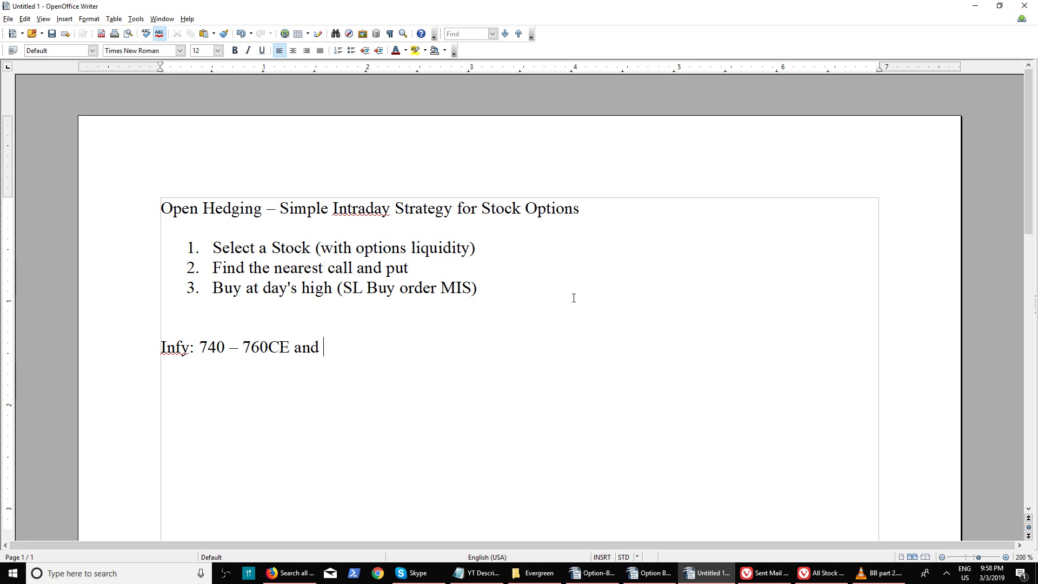
text(720PE)
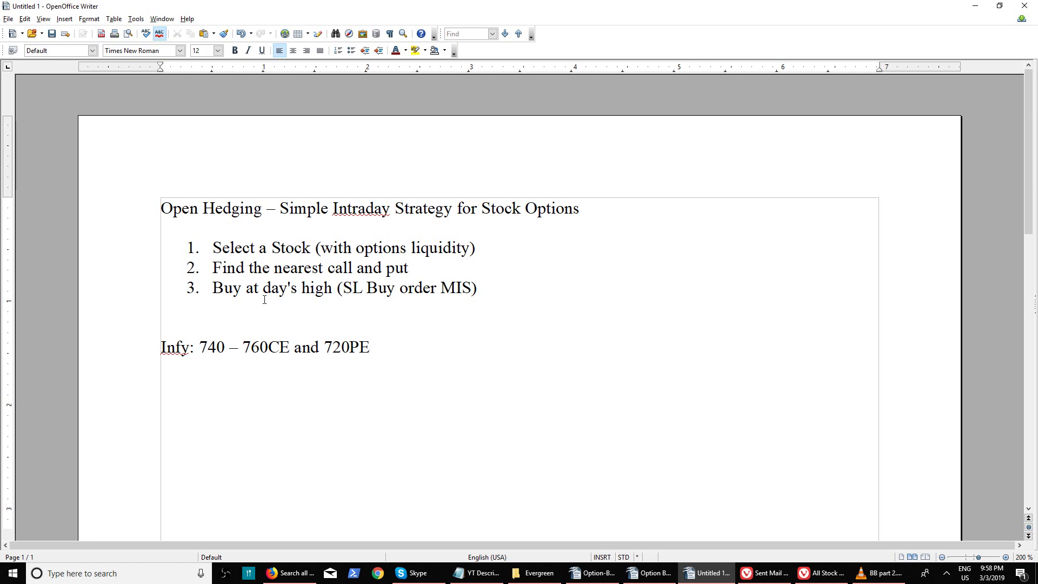
drag(232, 288, 336, 288)
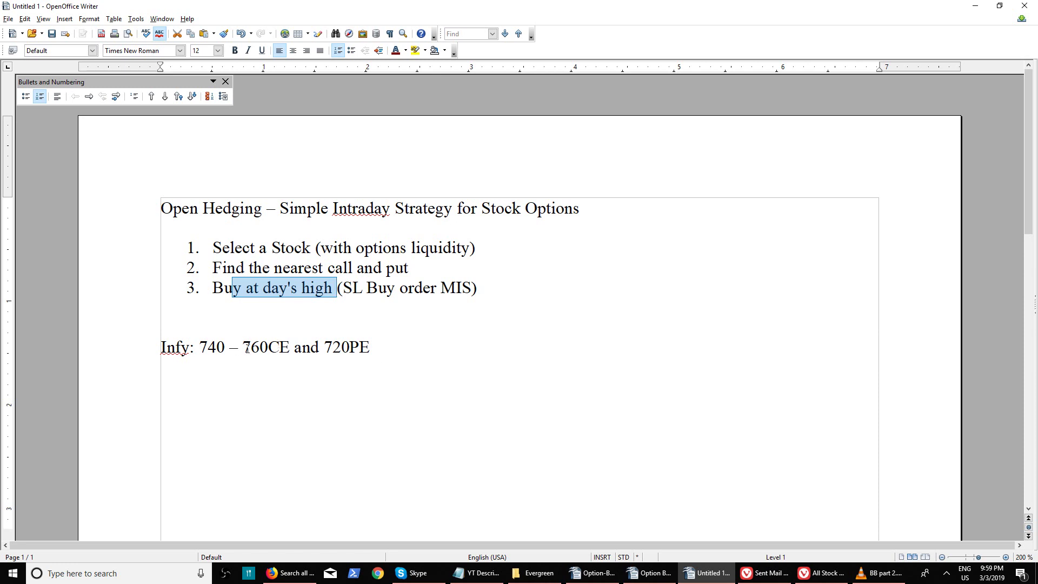
drag(242, 346, 372, 346)
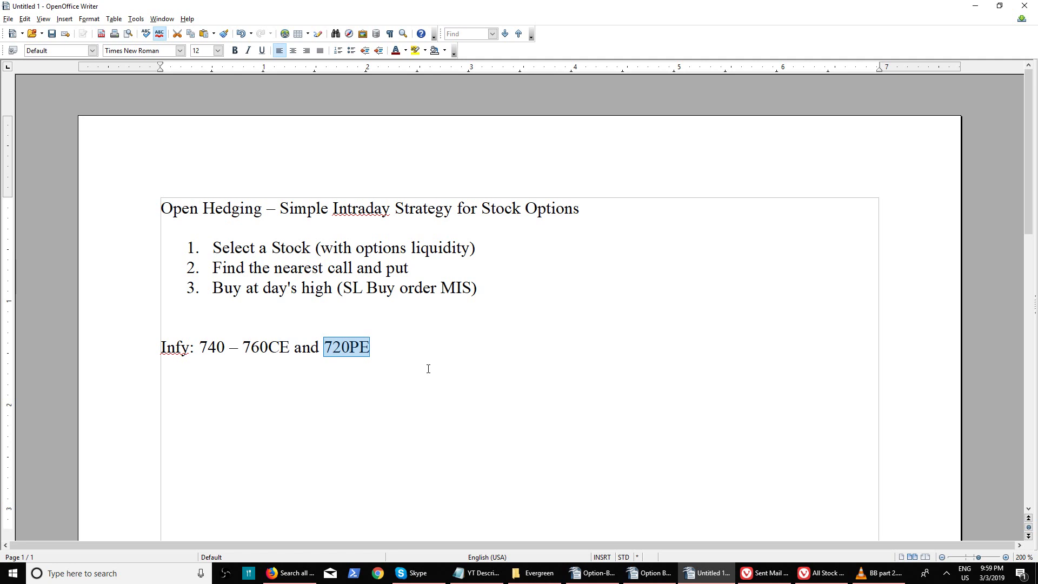
click(422, 370)
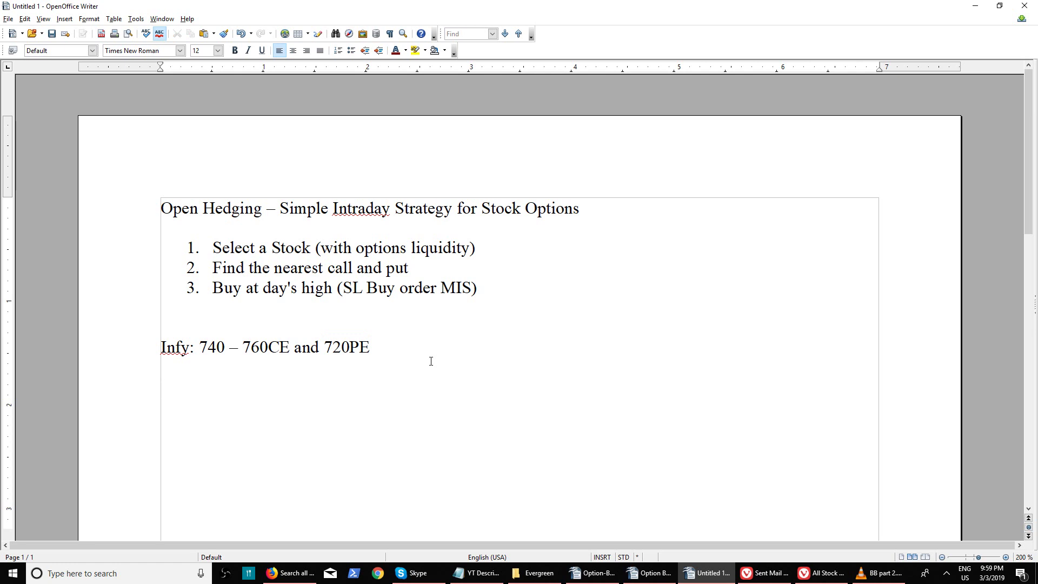
- Type 'First 15 days of expiry' on the line below the Infy example
text(First 15 days of expiry)
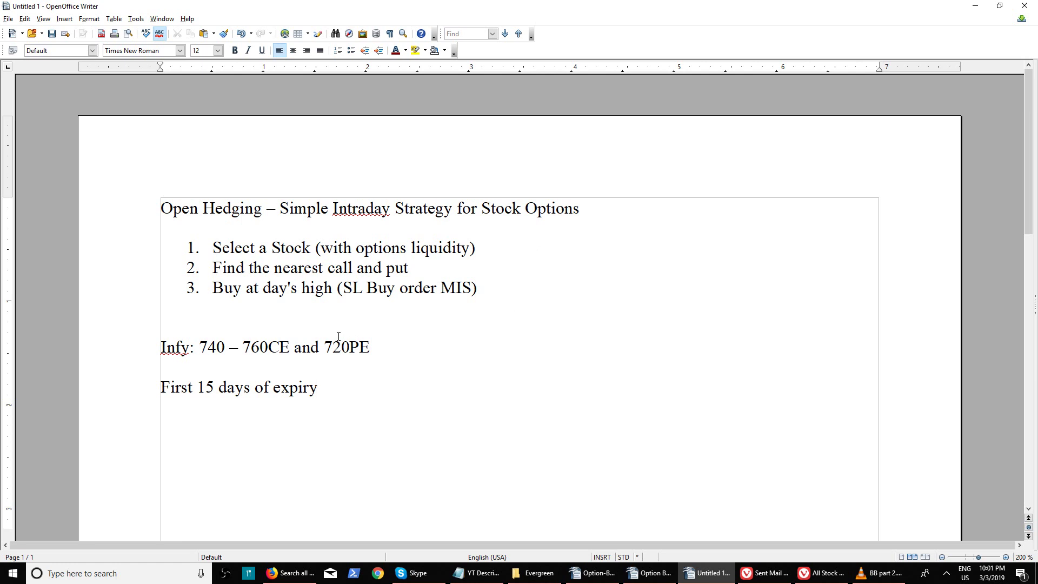
click(199, 346)
drag(242, 347, 285, 348)
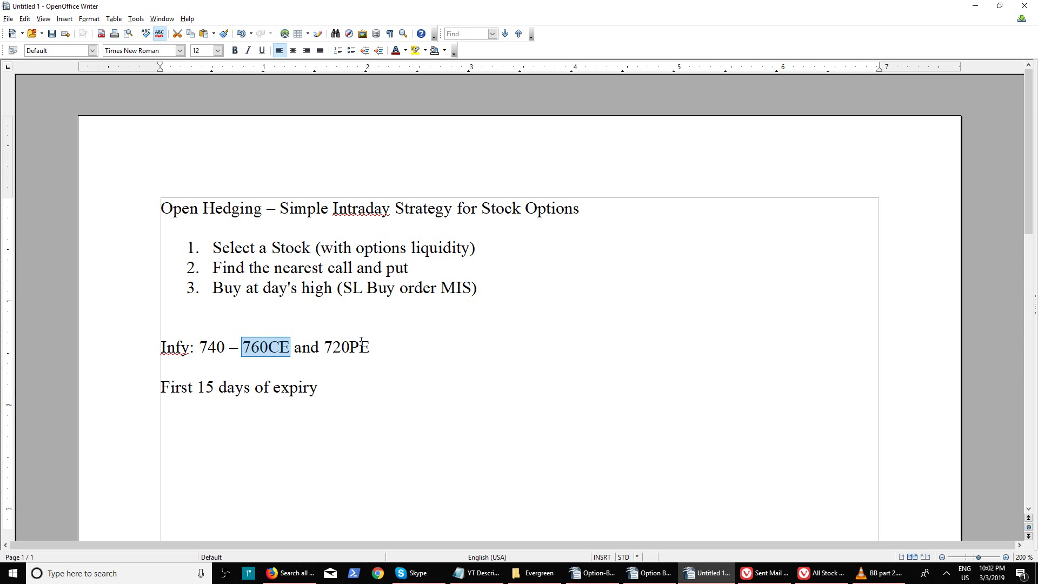
drag(376, 344, 328, 346)
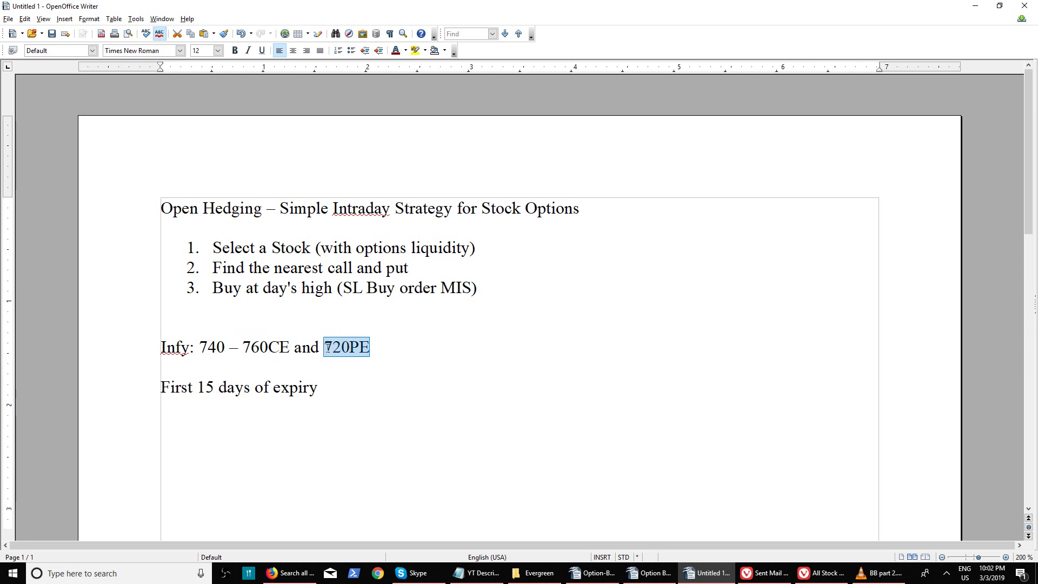